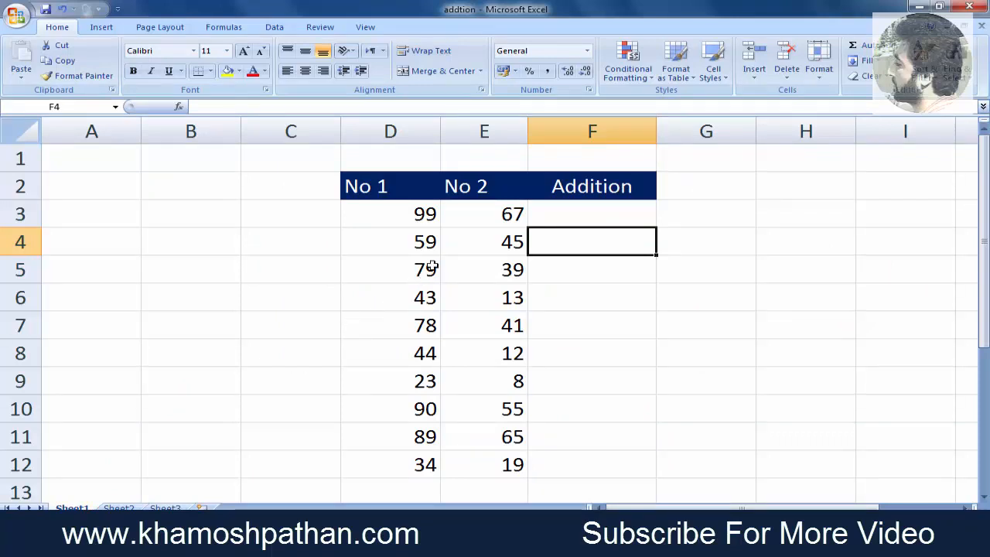
click(573, 211)
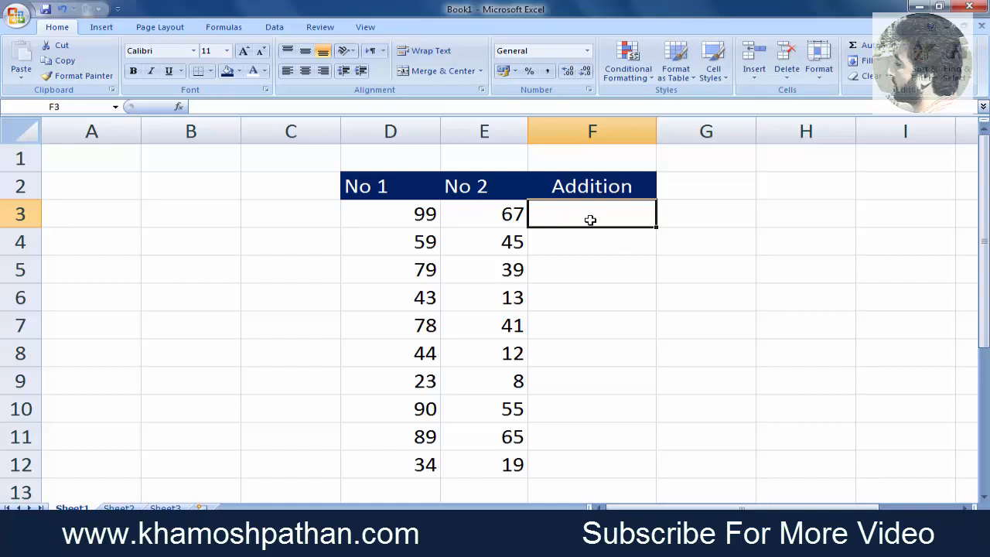
click(397, 244)
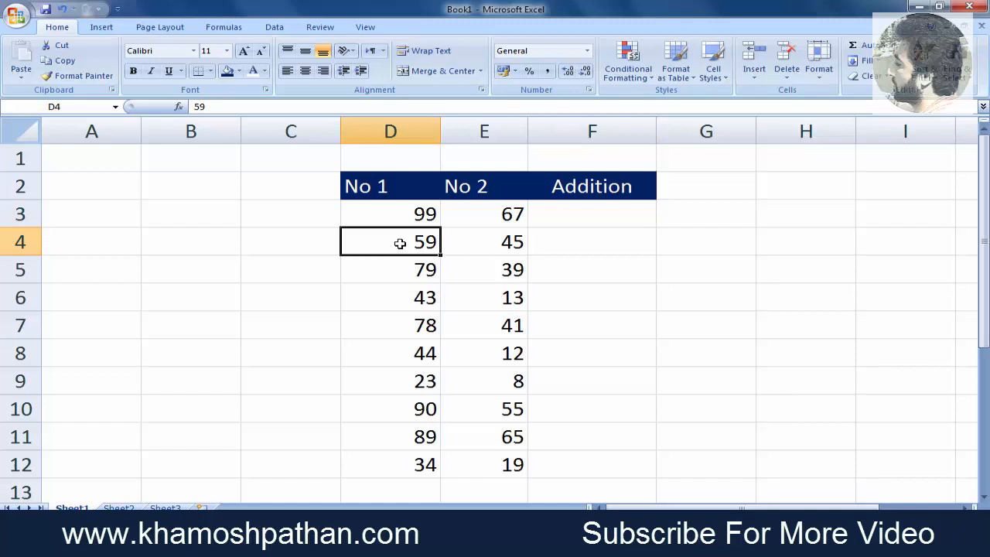
click(597, 243)
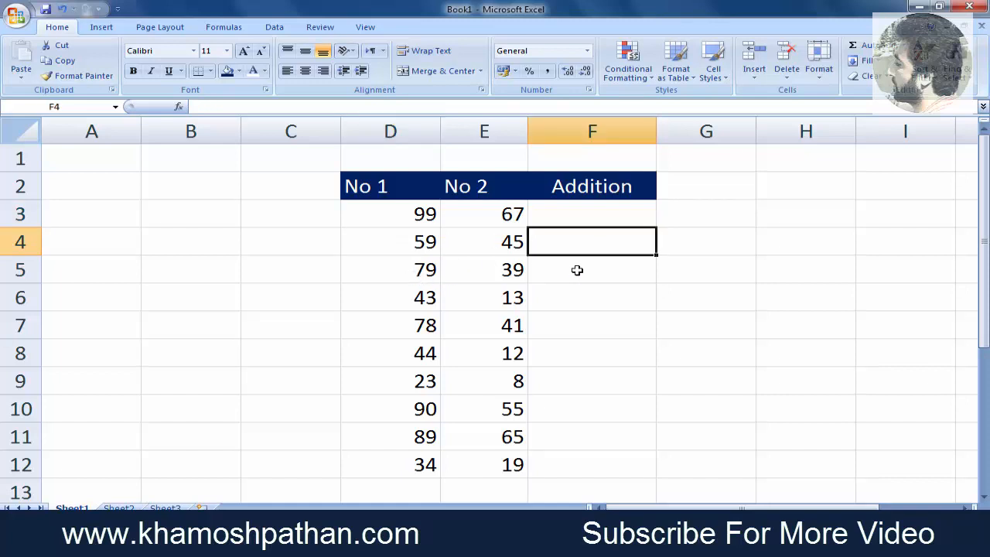
click(577, 270)
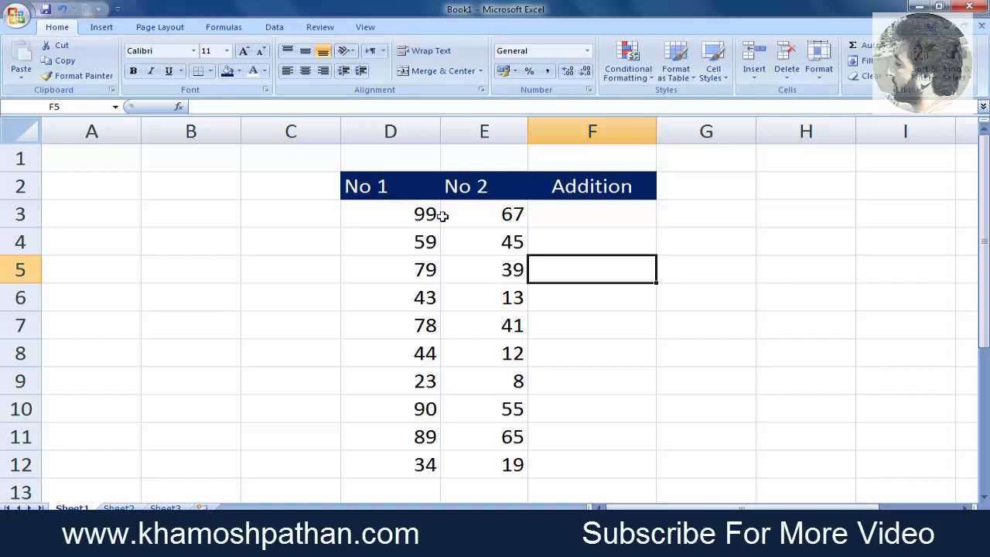
- Enter an AutoSum of D3:E3 in cell F3 of the Addition column
click(578, 218)
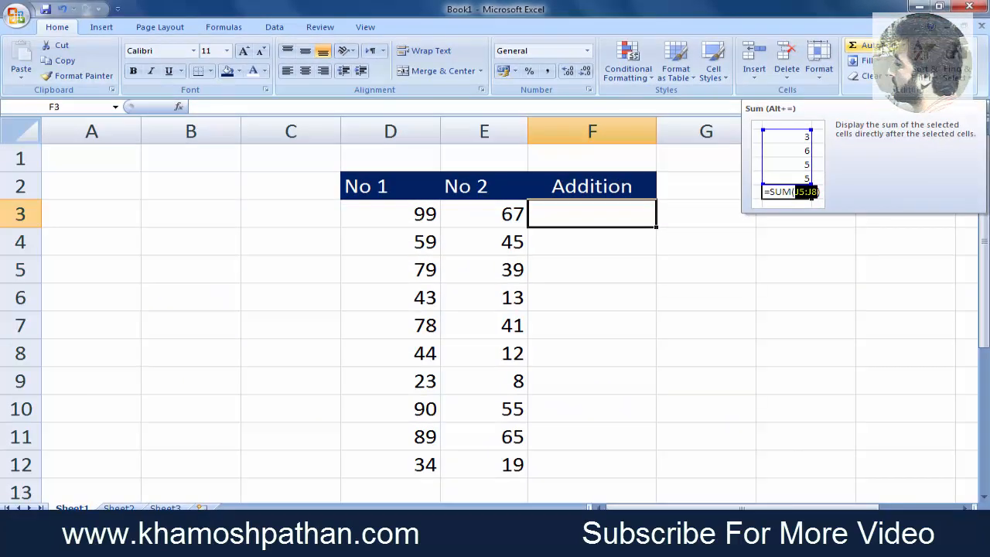
click(884, 47)
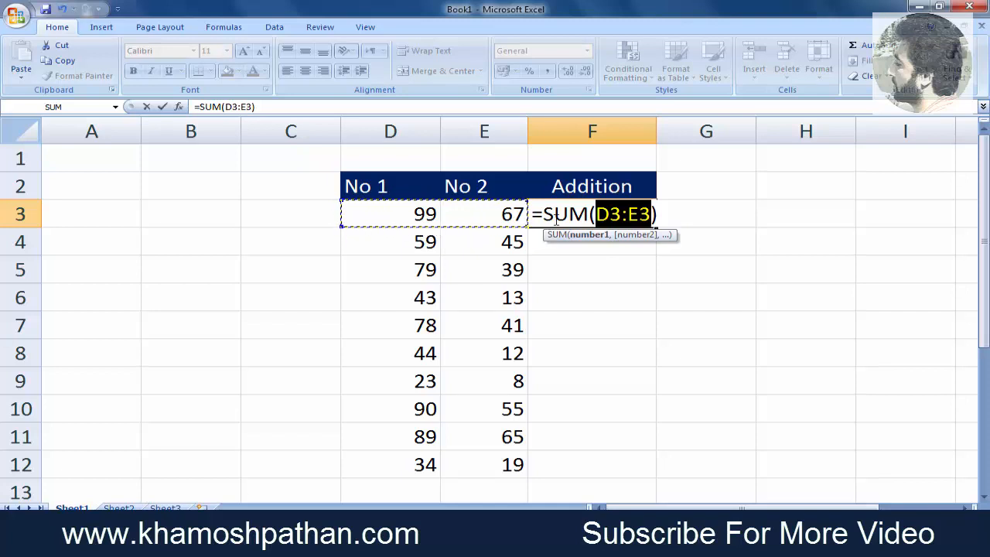
key(Return)
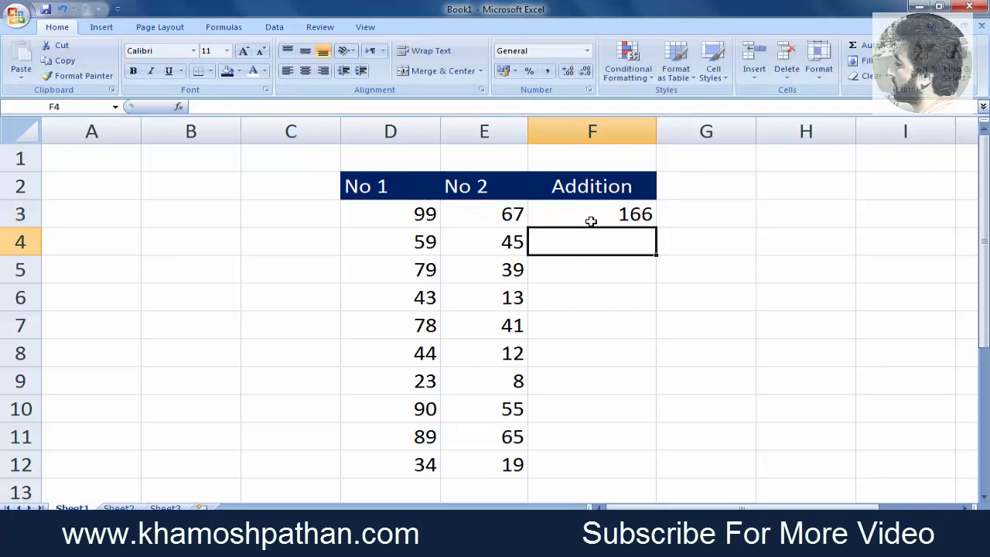
- Extend F3's sum formula with the fill handle through F12, and undo the fill
click(590, 221)
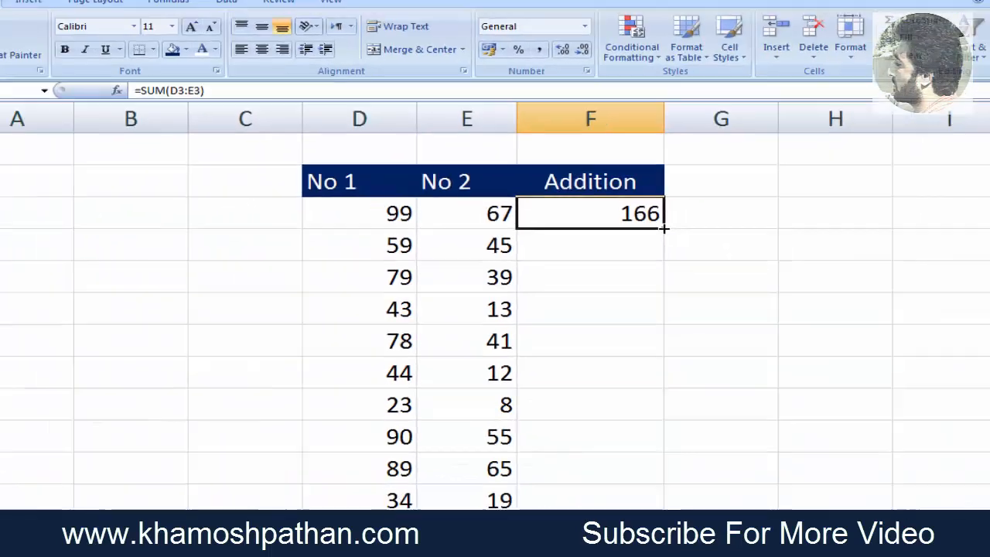
drag(772, 248, 738, 463)
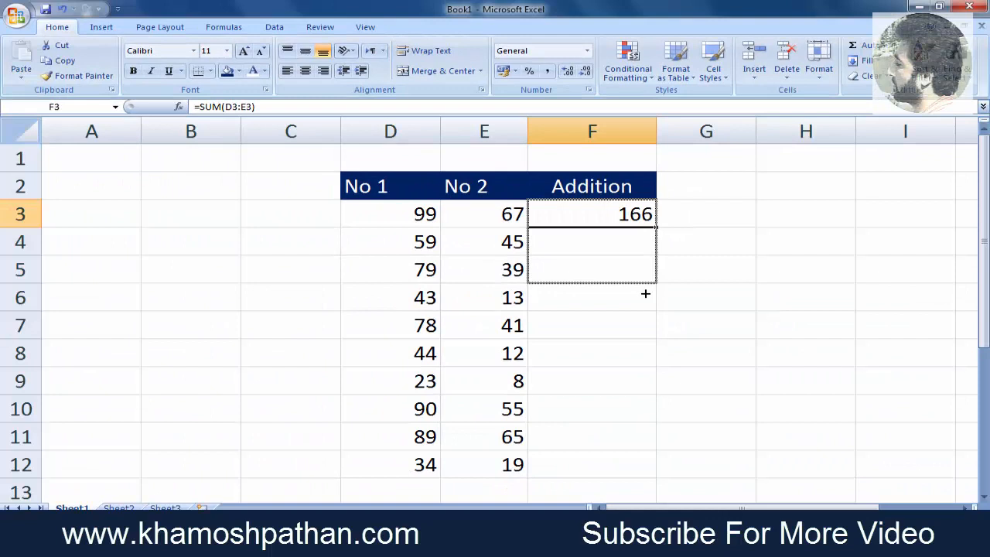
drag(645, 293, 627, 469)
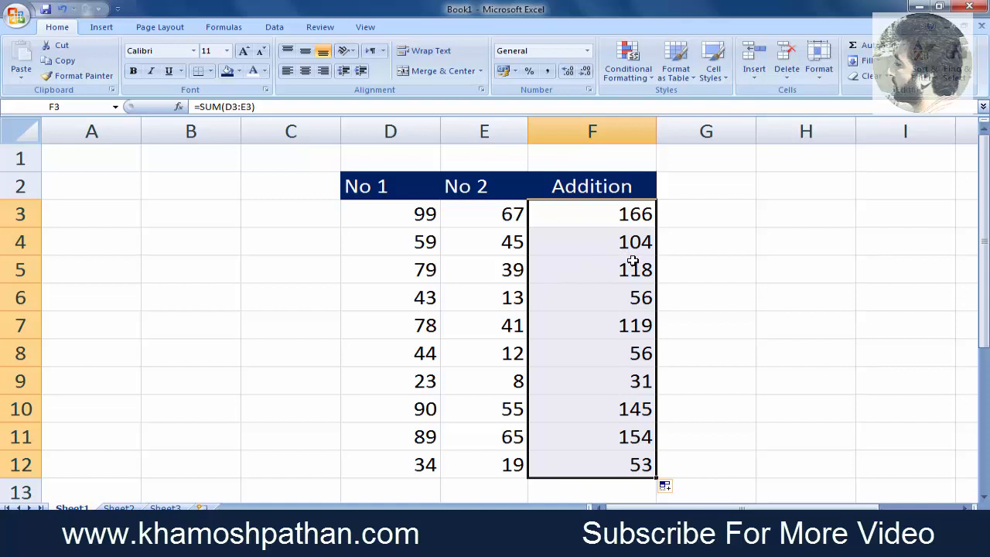
key(ctrl+z)
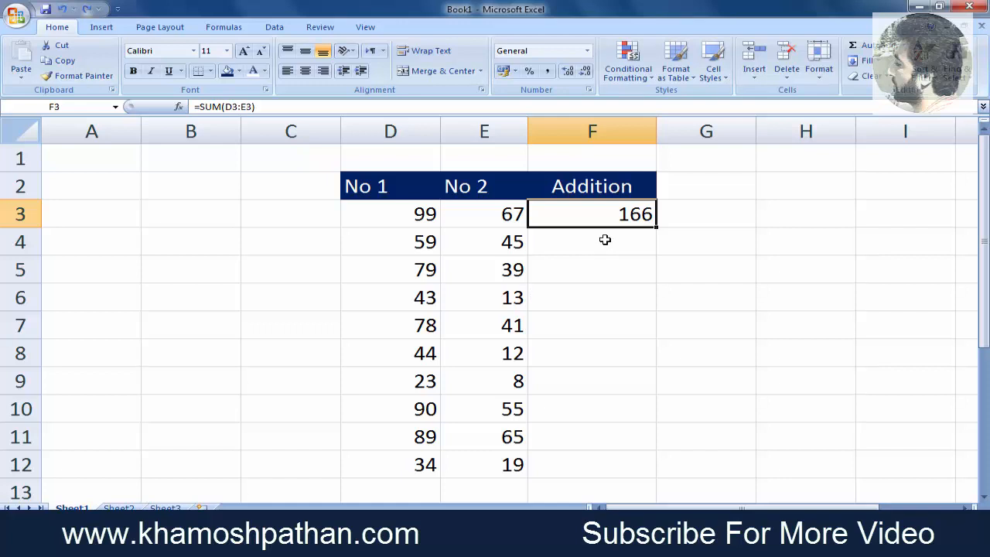
- Select F3:F12 and apply Fill Down to copy the sum formula, and undo it
drag(605, 239, 605, 240)
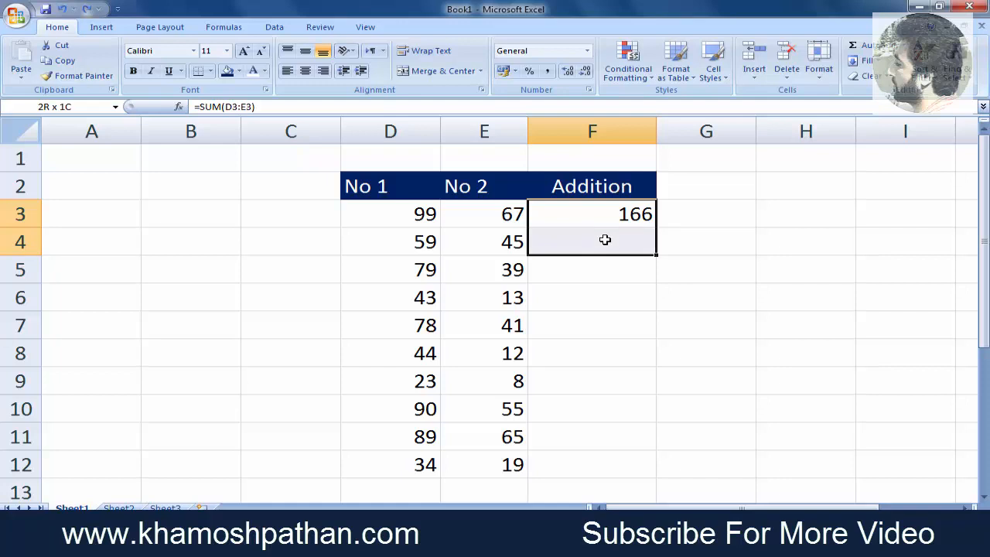
key(shift+Down)
key(shift+Down)
key(shift+Down)
key(shift+Down)
key(shift+Down)
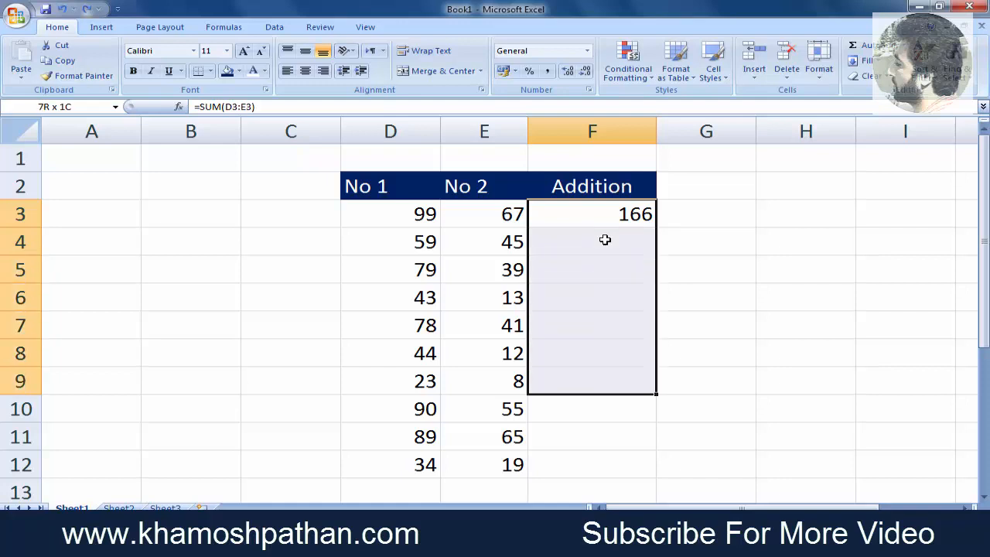
key(shift+Down)
key(shift+Down)
key(shift+Down)
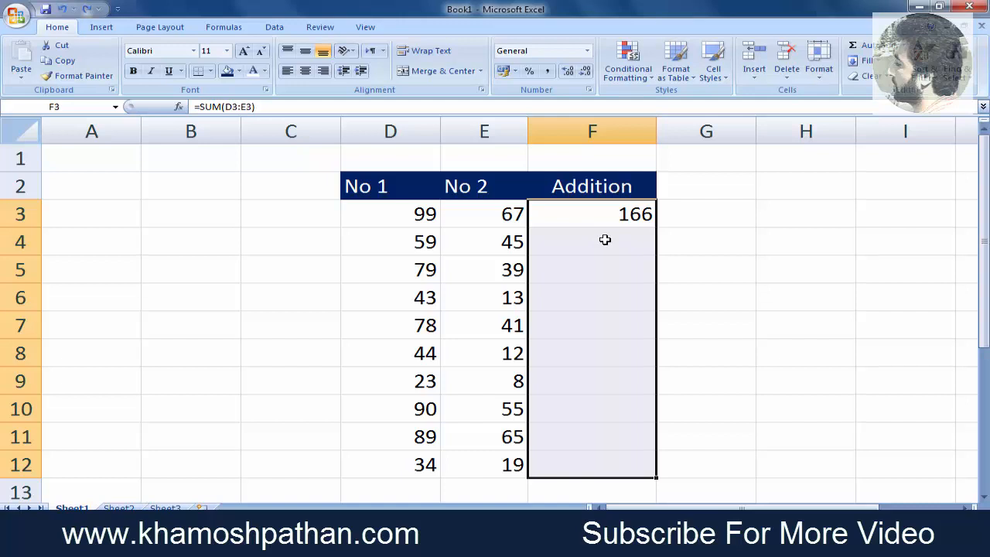
key(ctrl+d)
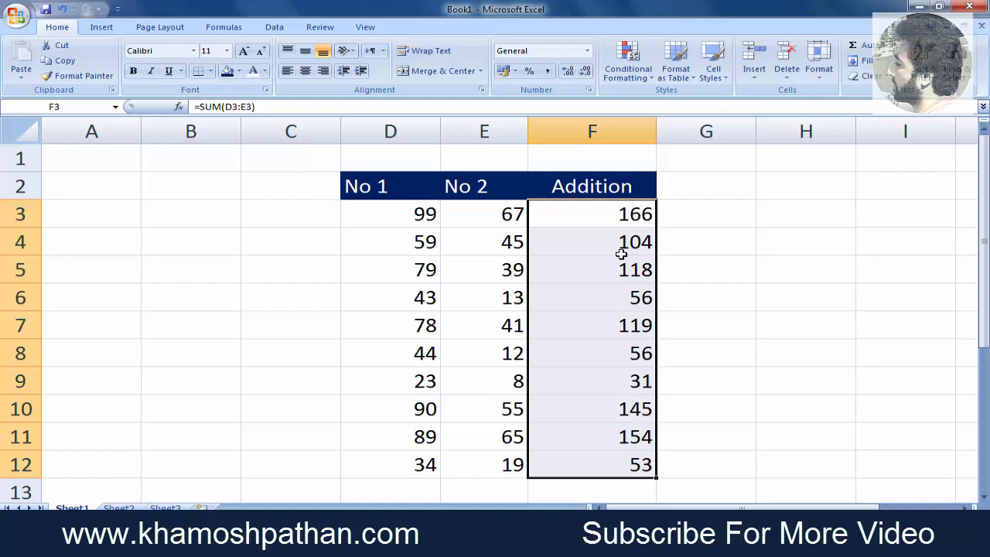
key(ctrl+z)
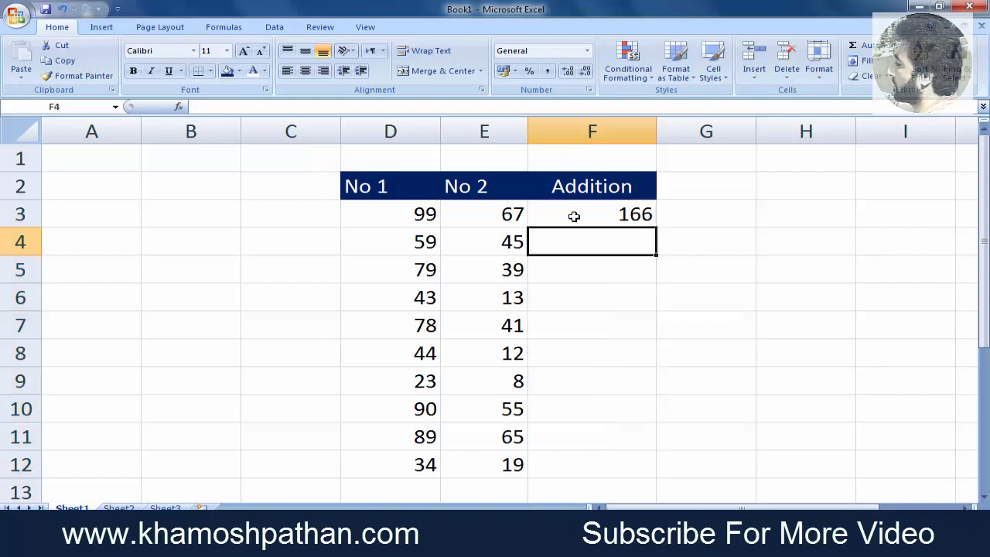
- Auto-fill F3's sum formula down to the last data row, F12, and undo the fill
click(573, 216)
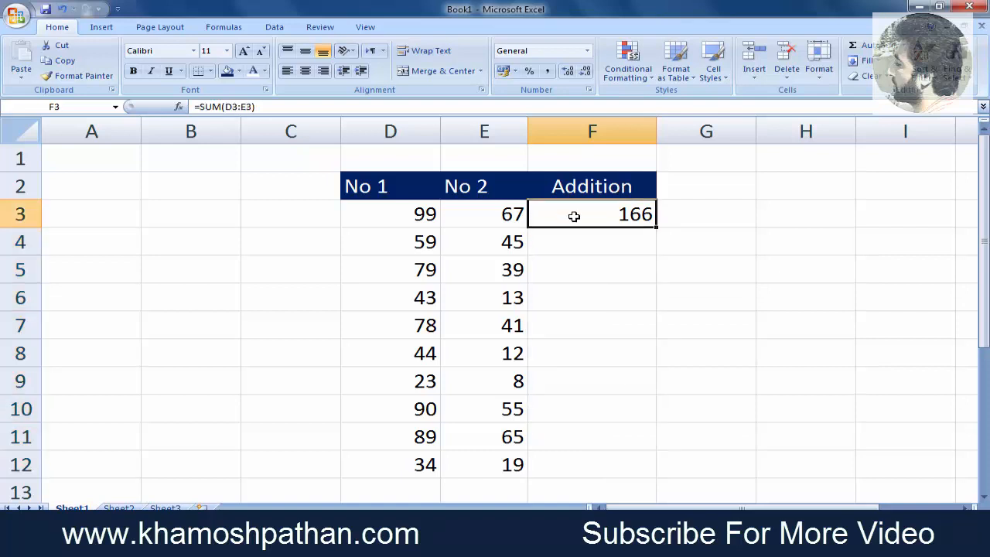
double_click(656, 228)
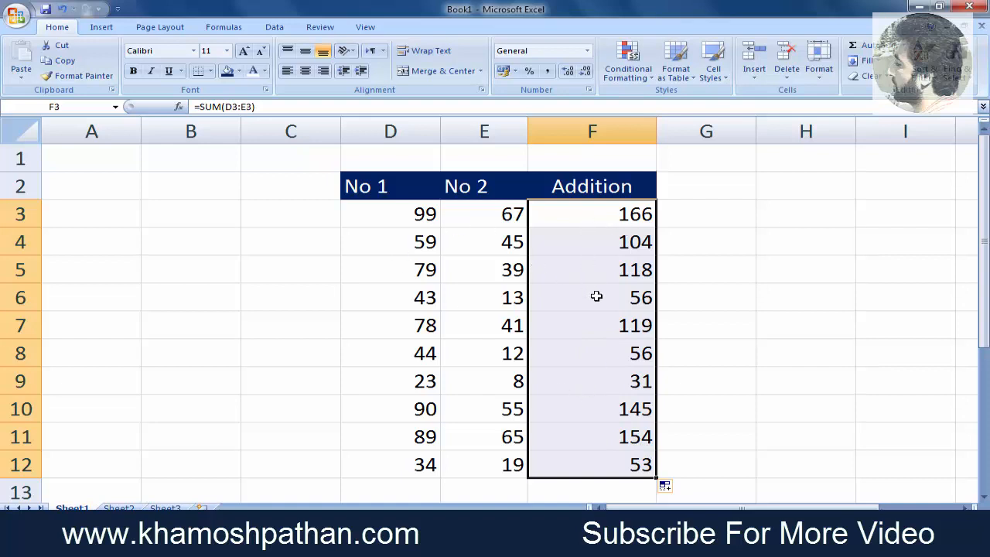
click(588, 222)
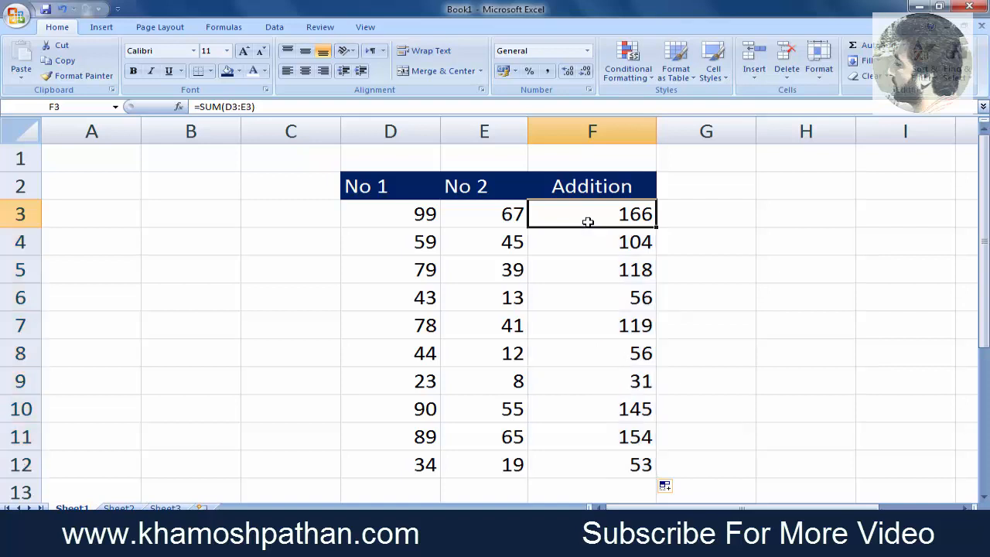
key(ctrl+z)
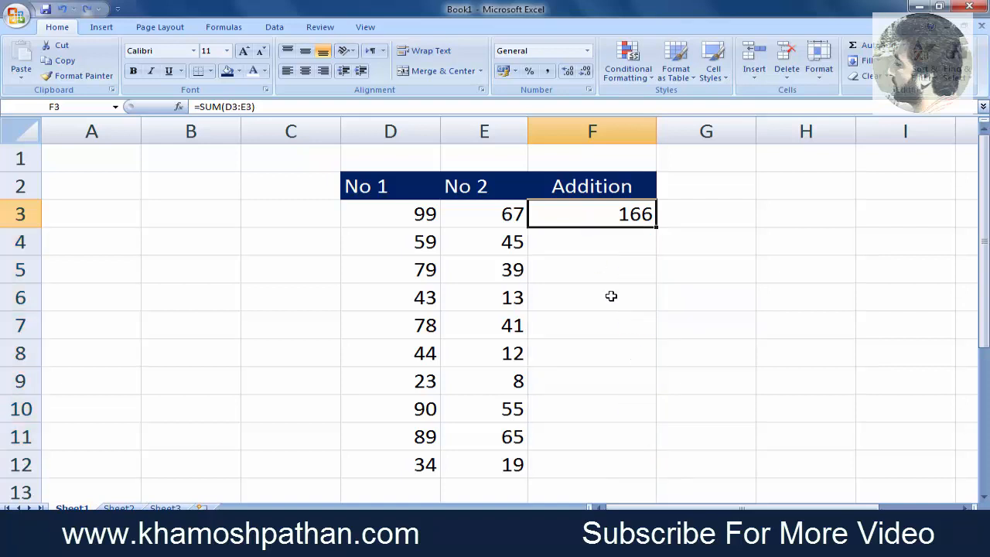
- Auto-fill the Addition column from F3 once more, and undo both the fill and the sum in F3
double_click(656, 227)
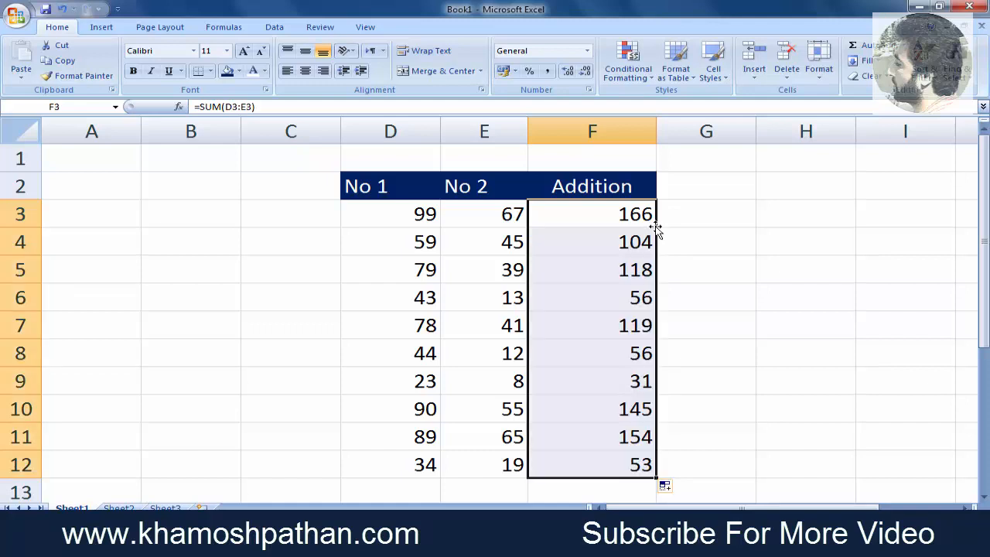
key(ctrl+z)
key(ctrl+z)
click(691, 249)
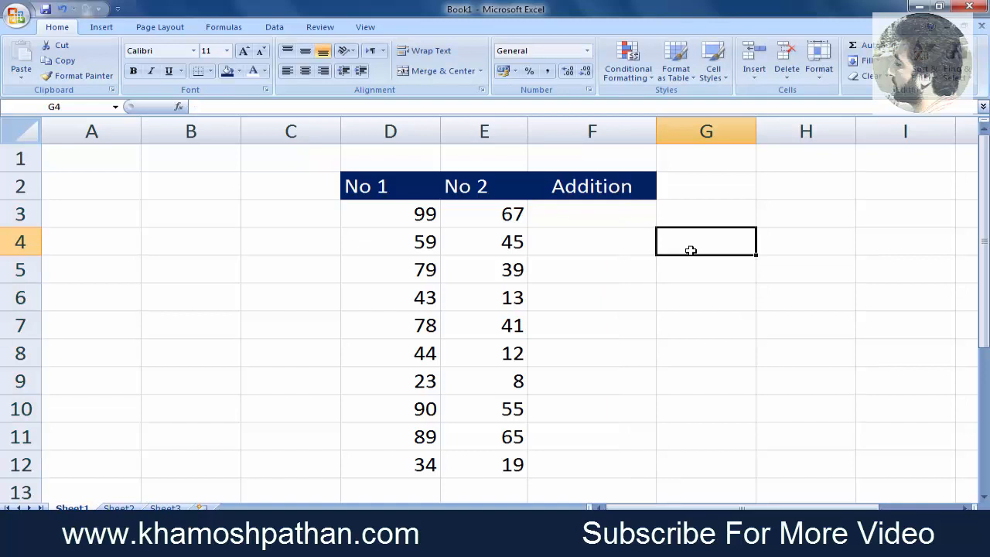
- Enter the AutoSum formula =SUM(D3:E3) in the empty cell F3
click(578, 215)
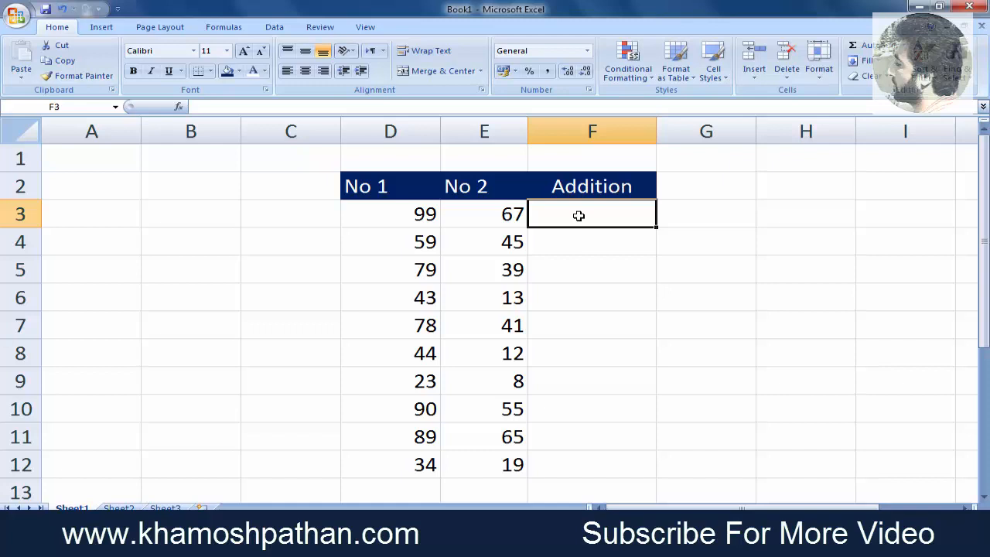
key(alt)
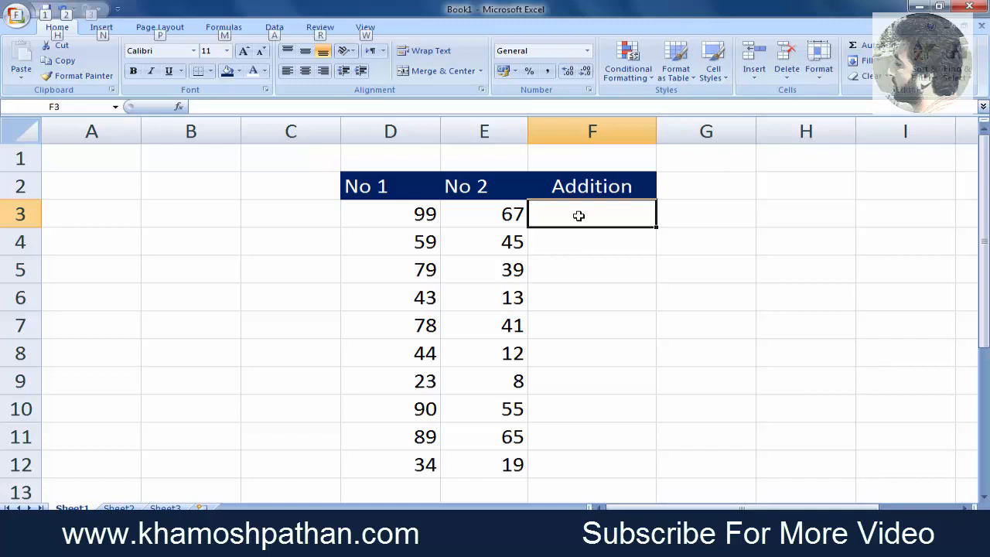
key(alt+=)
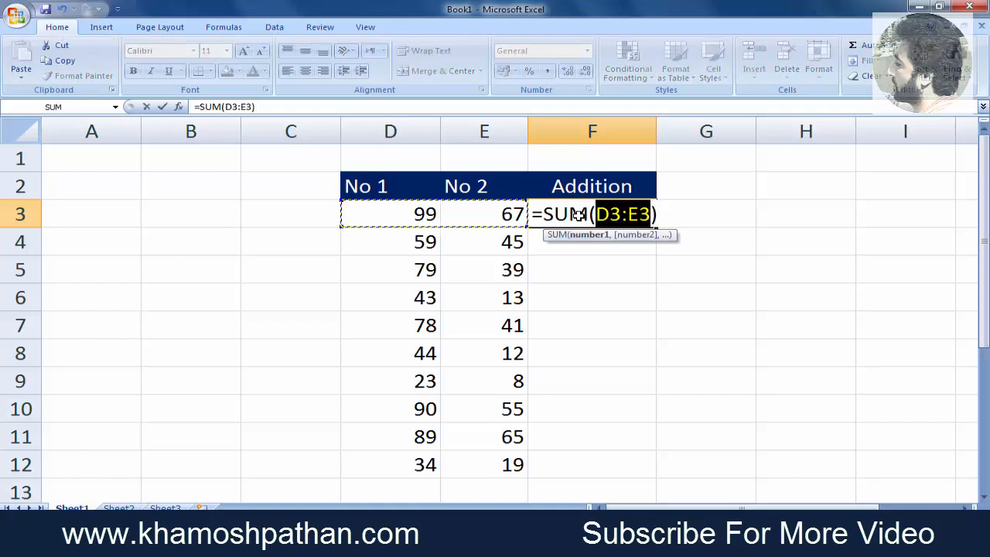
key(Return)
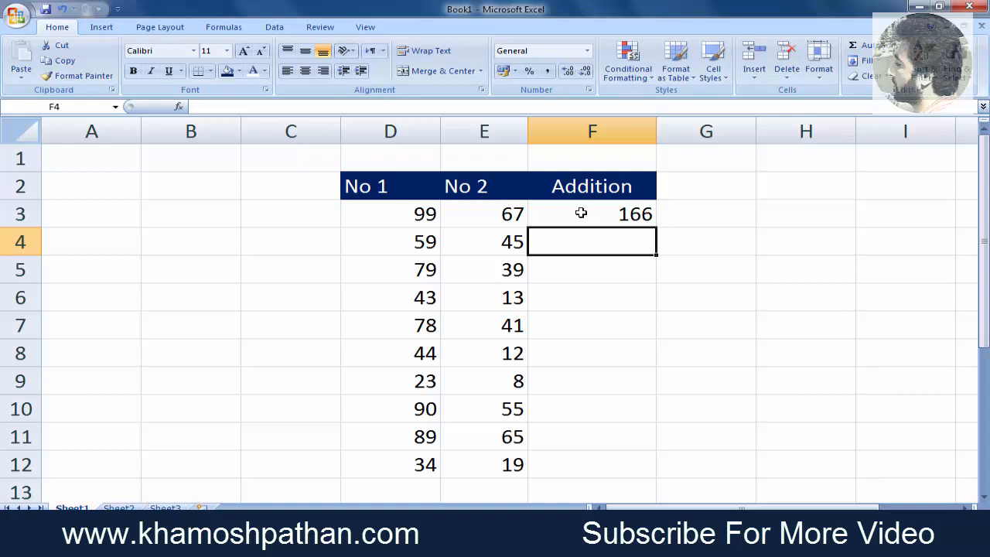
- Auto-fill the re-entered F3 sum down through F12, and undo that fill
click(581, 213)
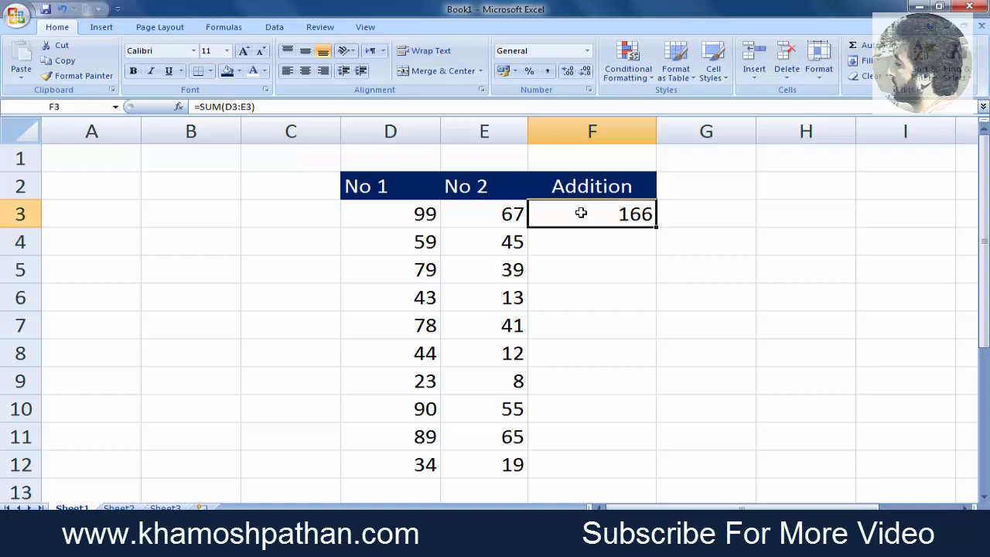
double_click(656, 227)
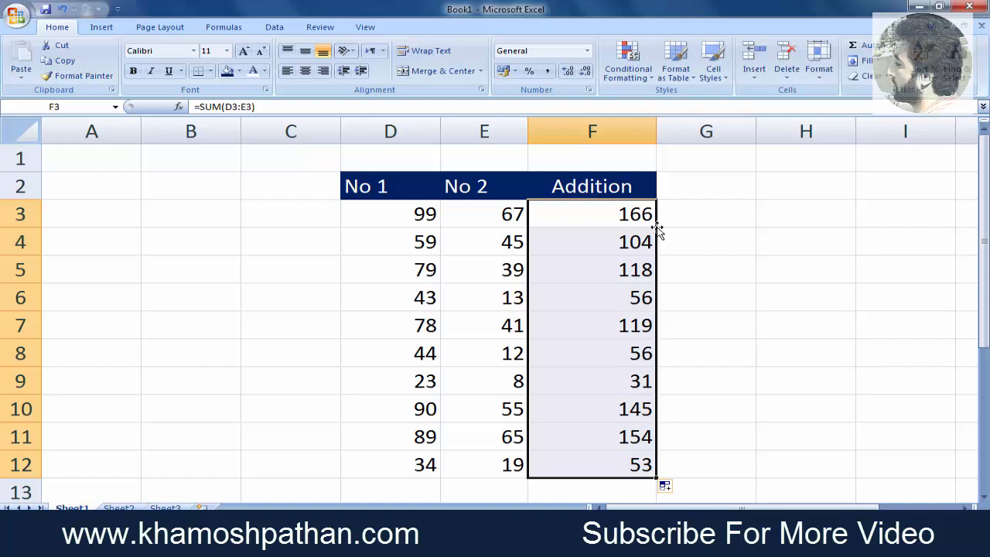
key(ctrl+z)
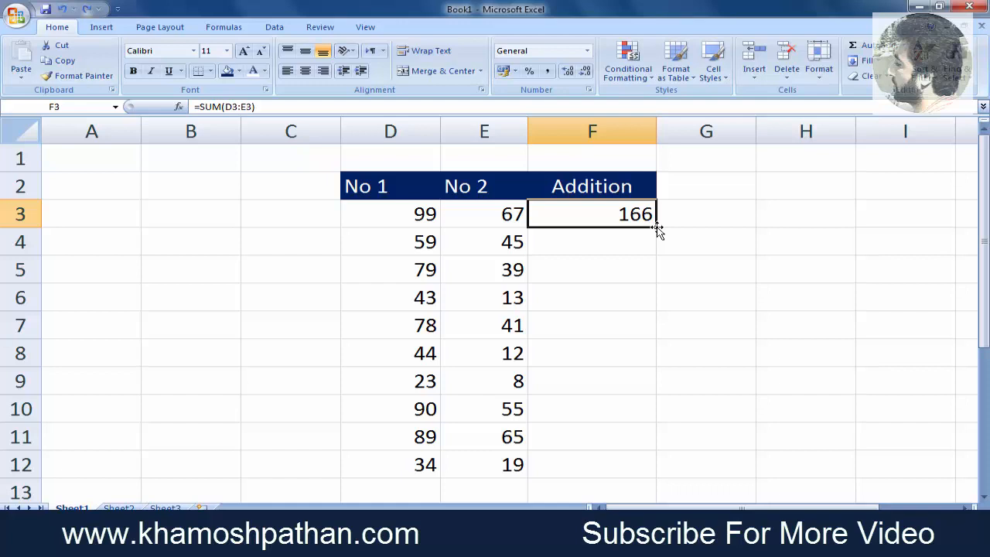
- Clear the sum in F3 and enter the formula =sum(D3+E3) there instead
key(Delete)
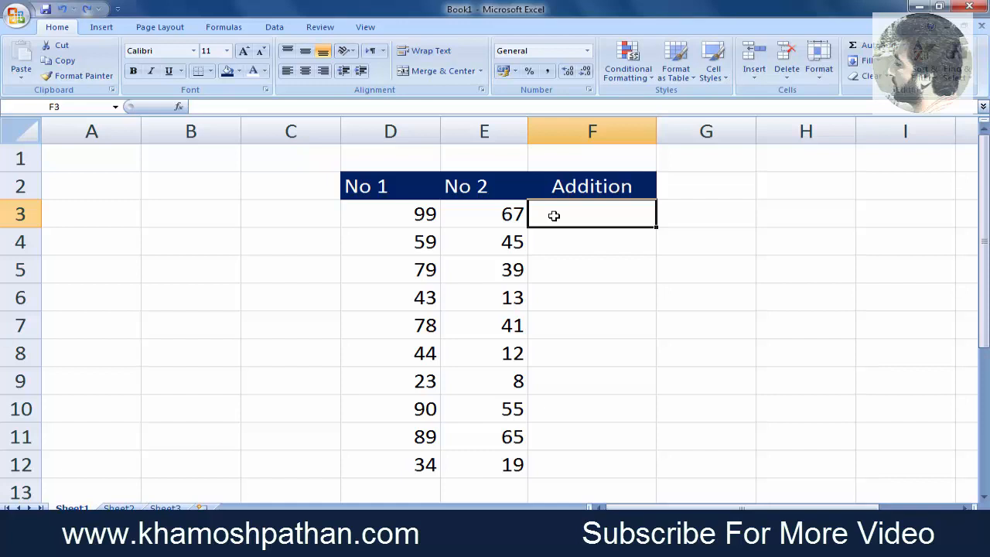
text(=)
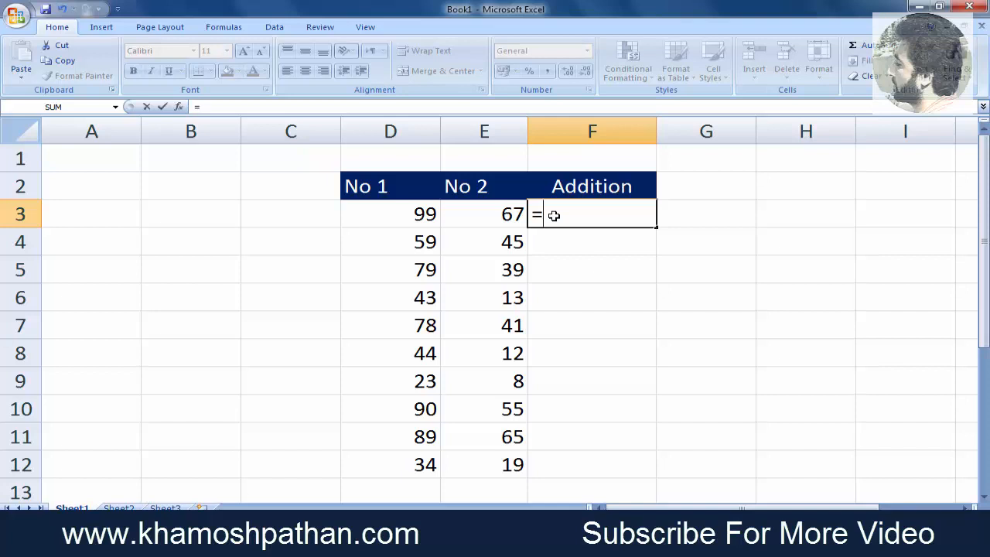
text(sum)
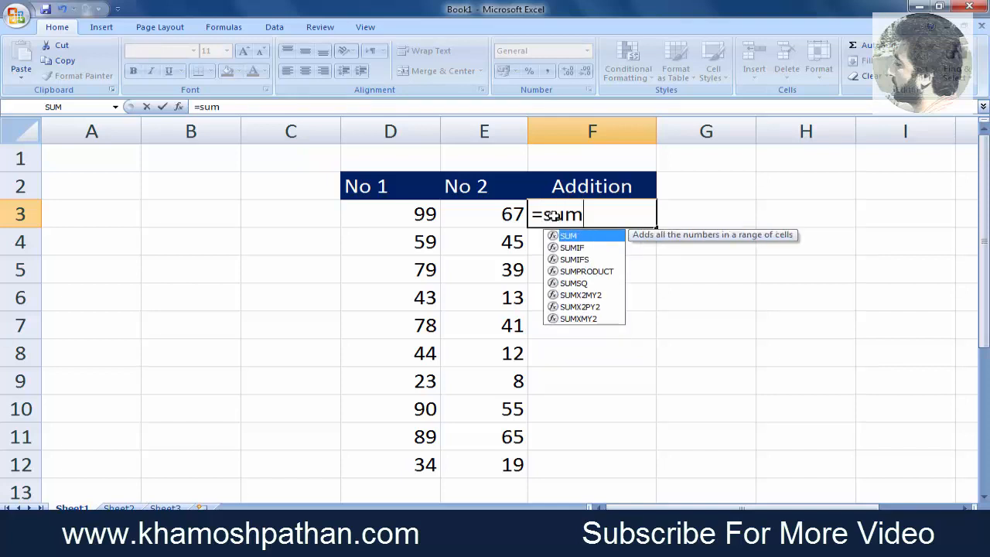
text(()
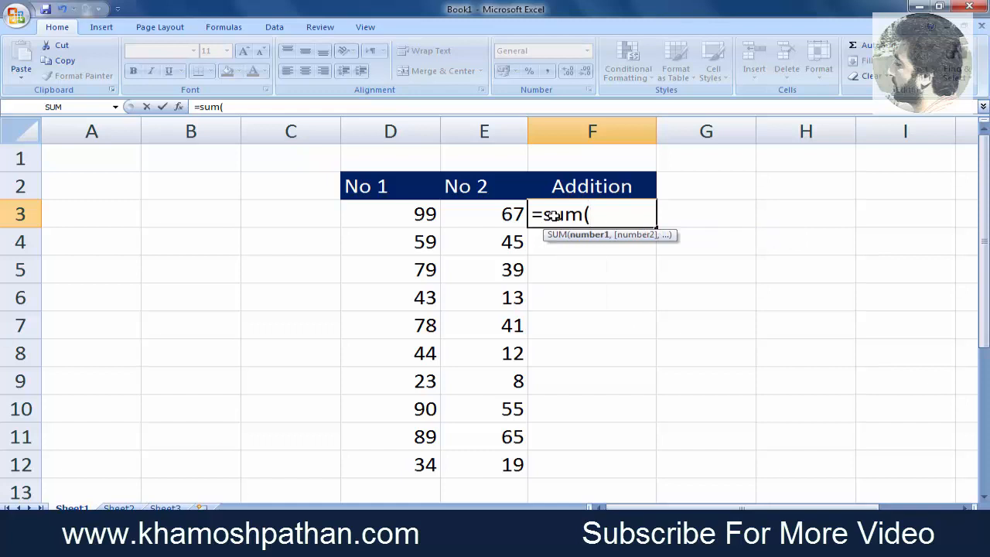
click(412, 218)
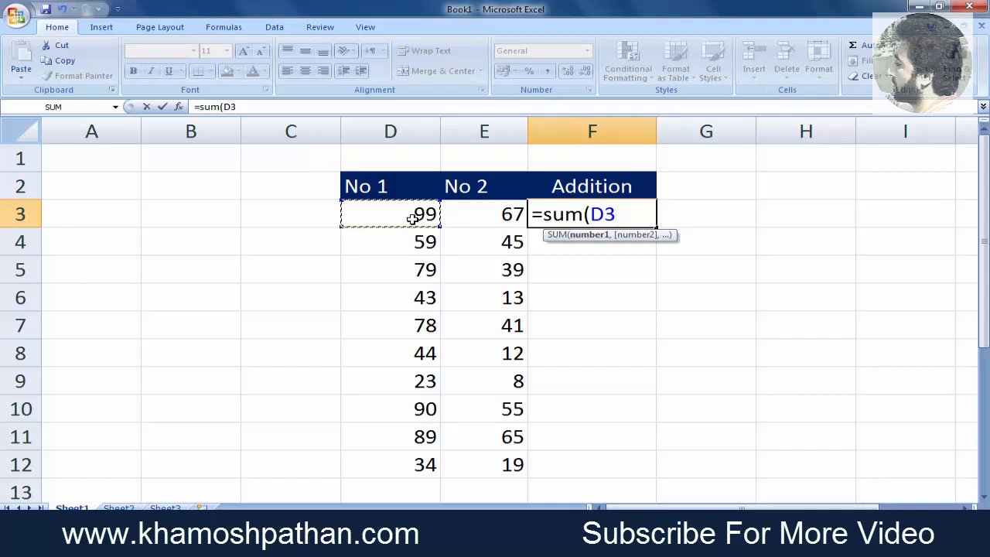
text(+)
click(493, 216)
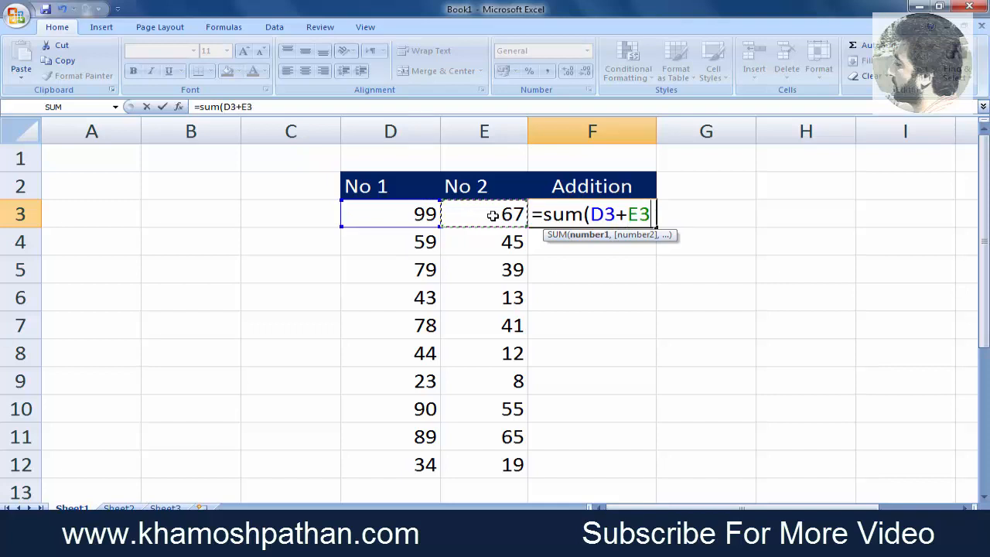
text())
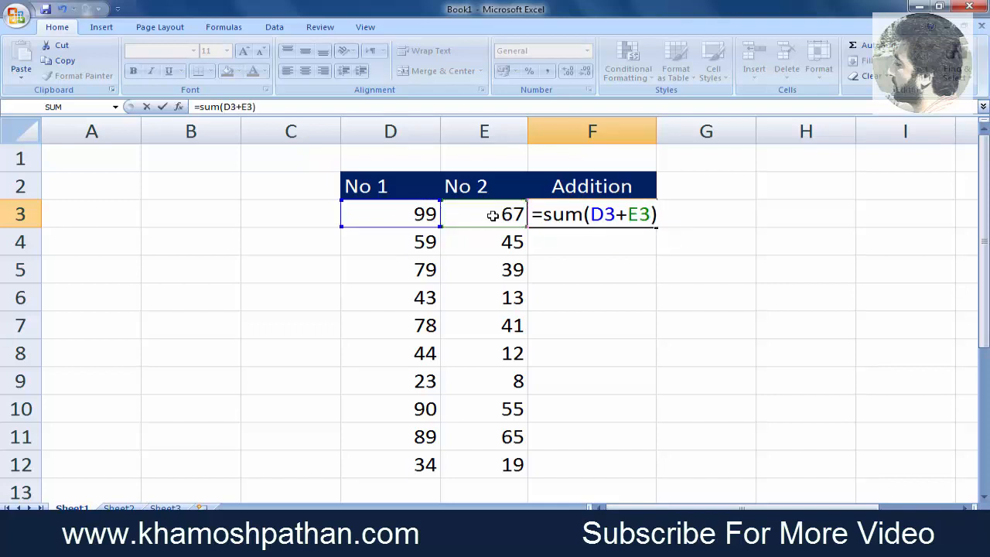
key(Return)
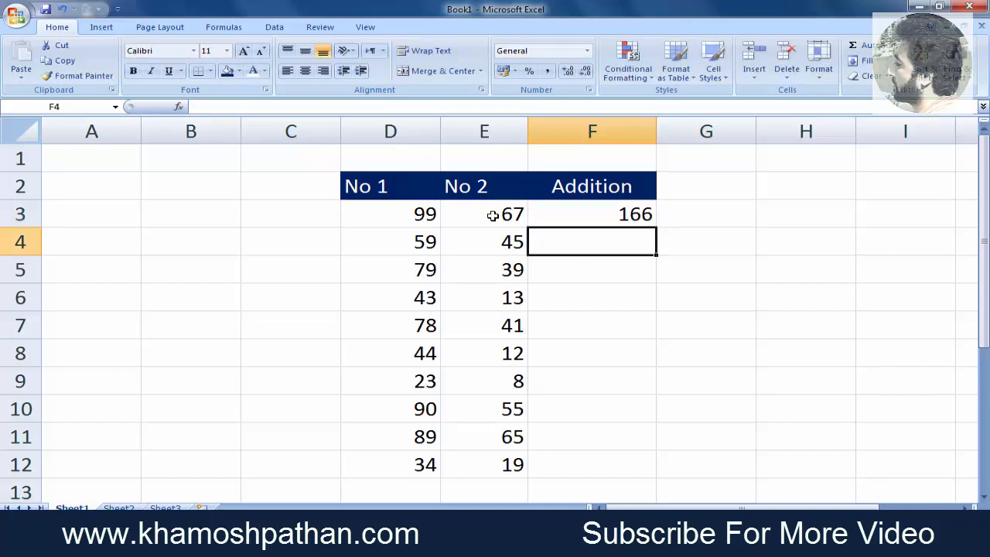
- Replace the formula in F3 with the manually entered range formula =sum(D3:E3)
click(591, 214)
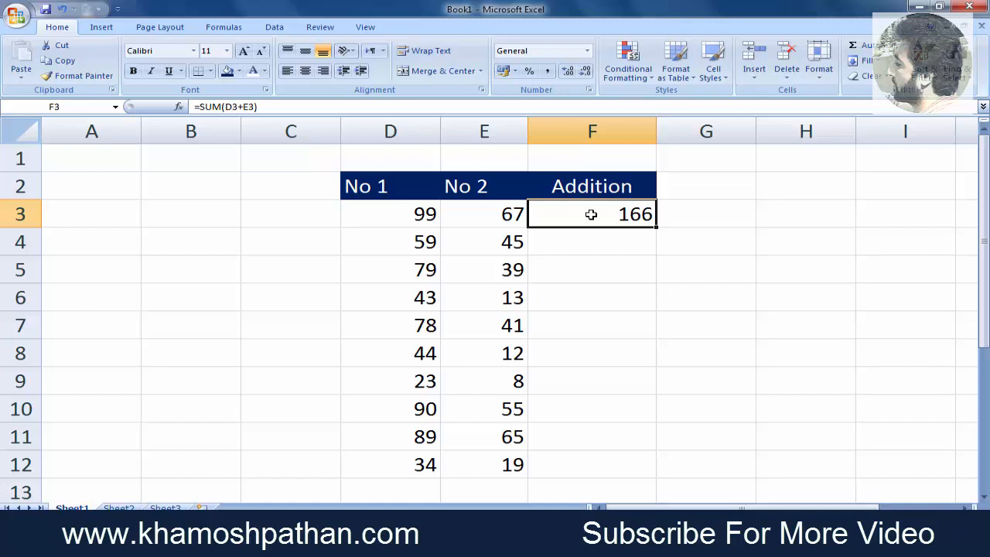
key(Delete)
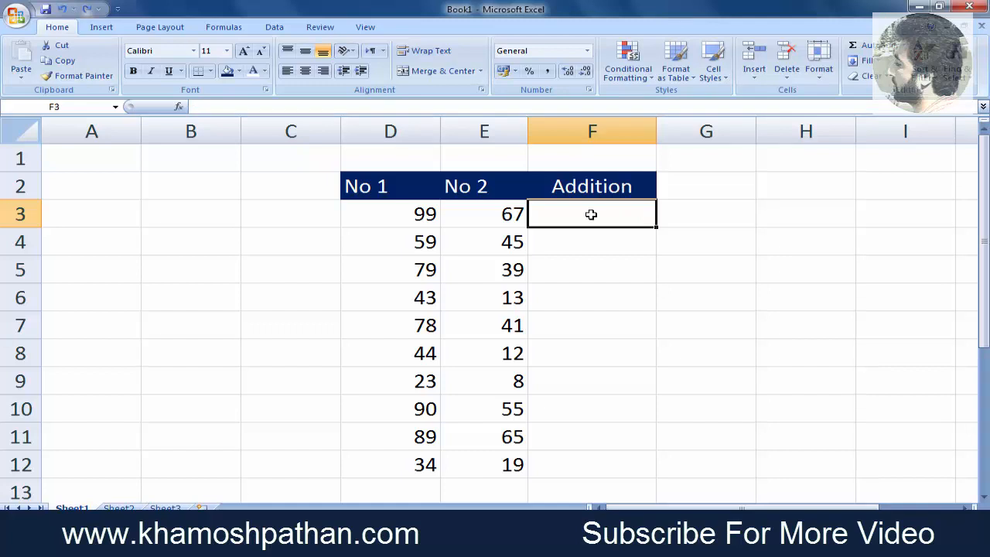
text(=)
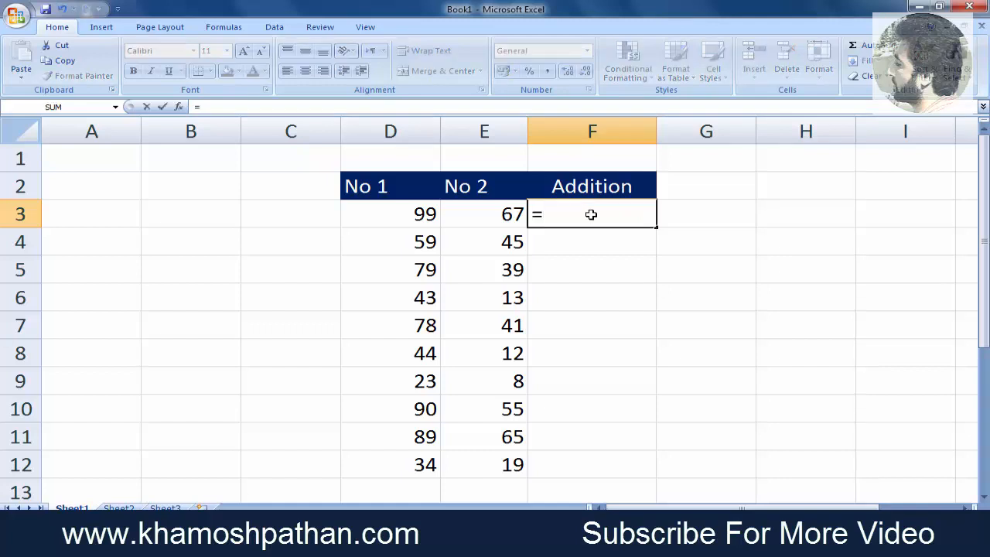
text(sum)
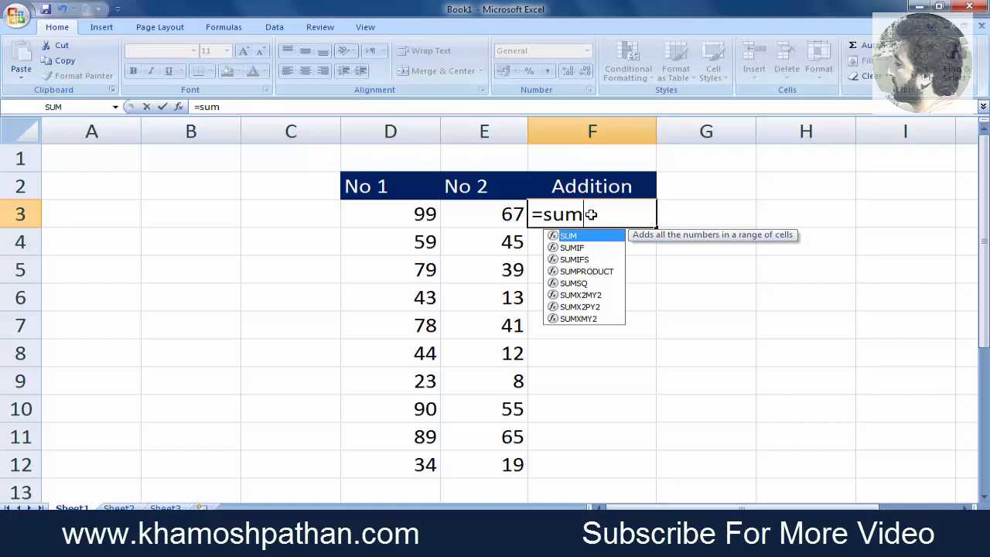
text(()
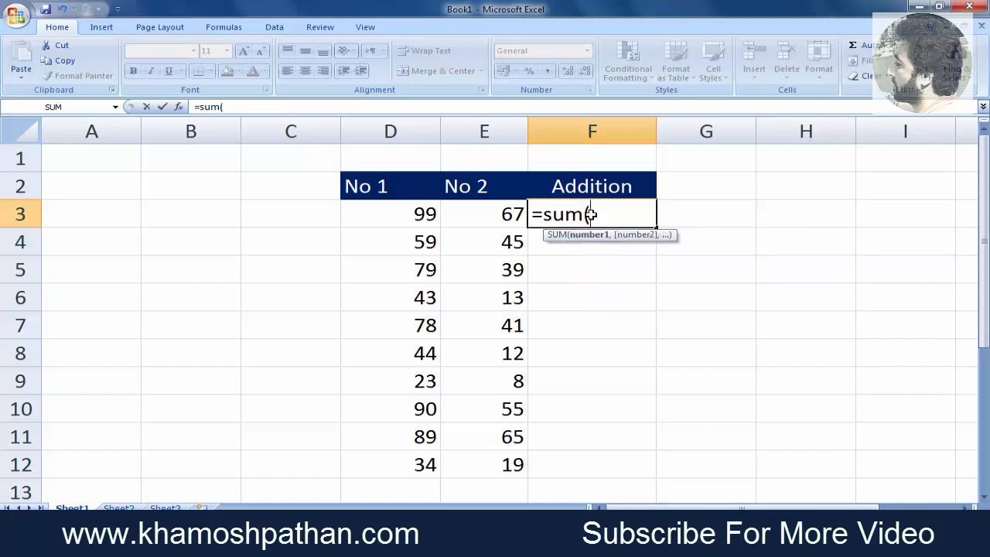
click(404, 211)
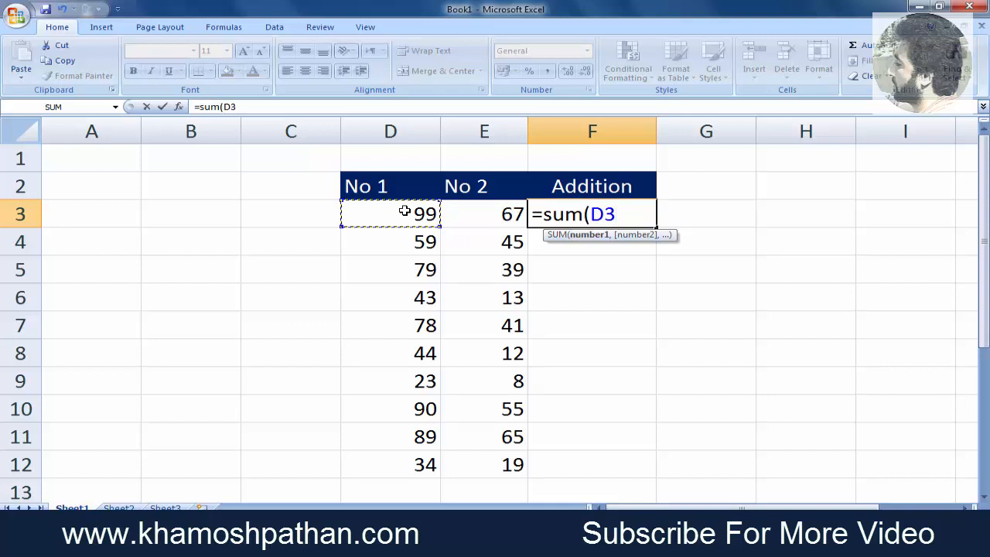
text(:)
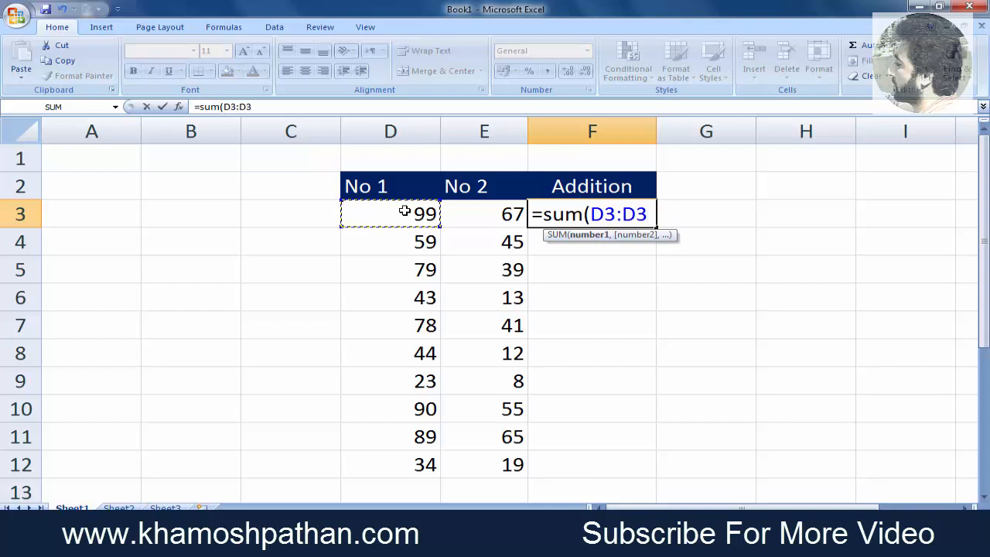
drag(404, 211, 475, 219)
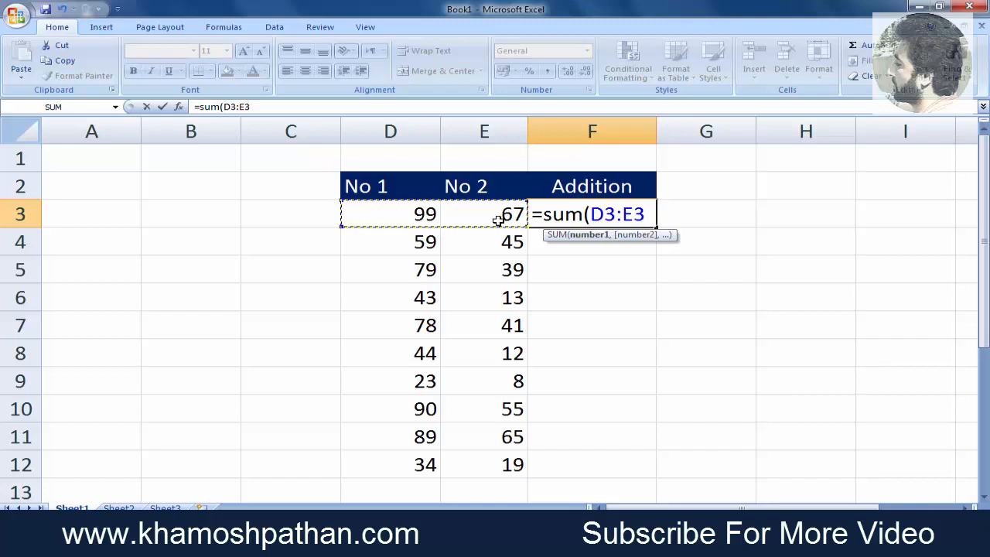
text())
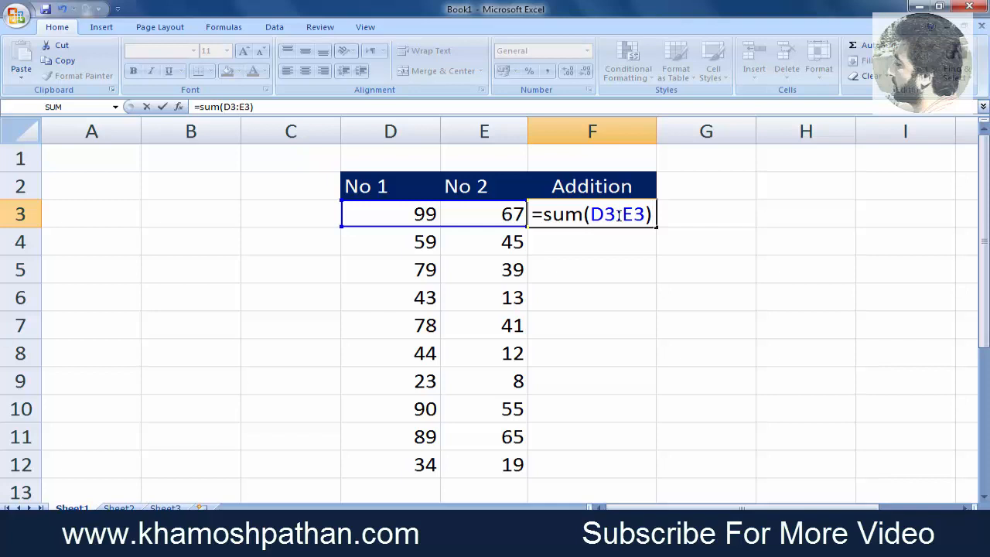
key(Return)
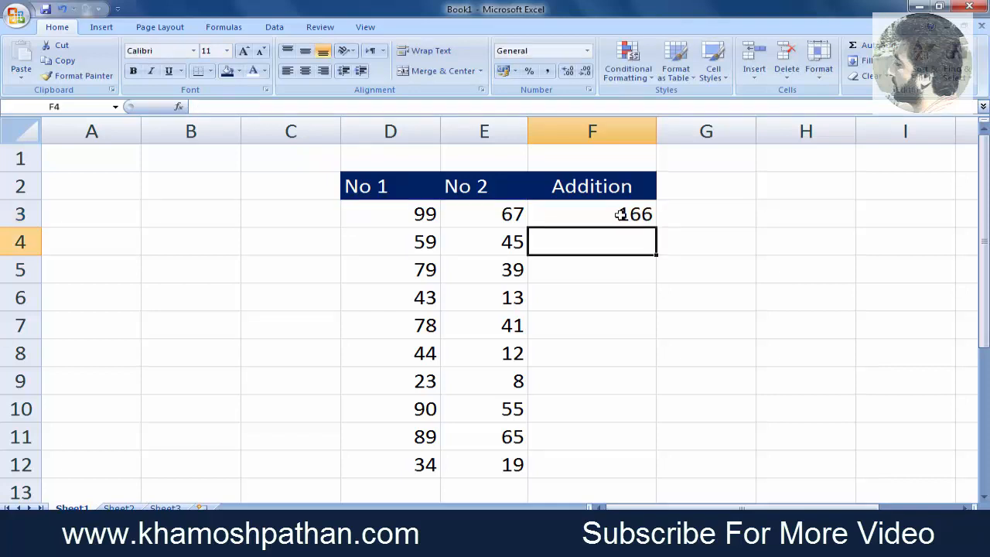
- Auto-fill F3's range sum down through F12 twice, undoing each fill and the formula in F3
click(617, 215)
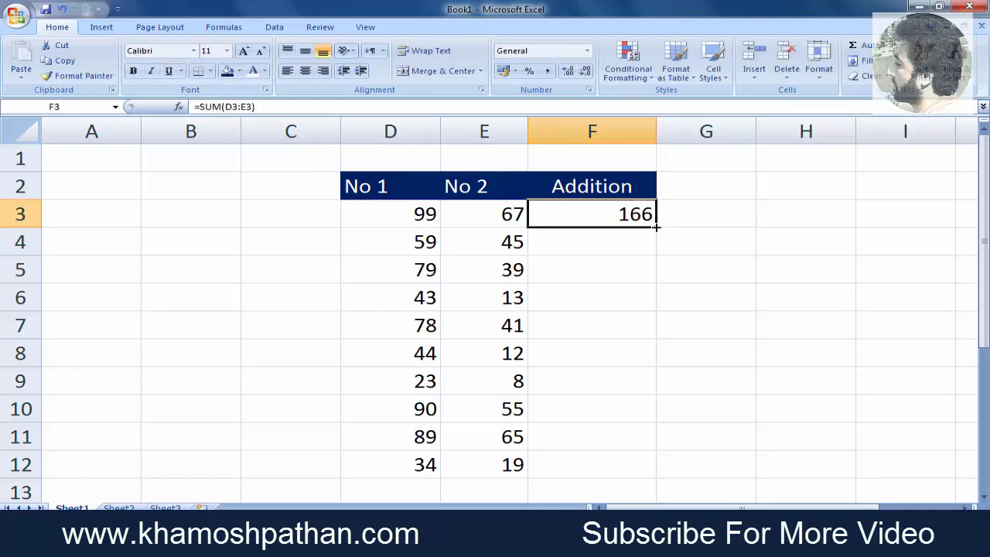
drag(656, 227, 646, 468)
key(ctrl+z)
double_click(656, 226)
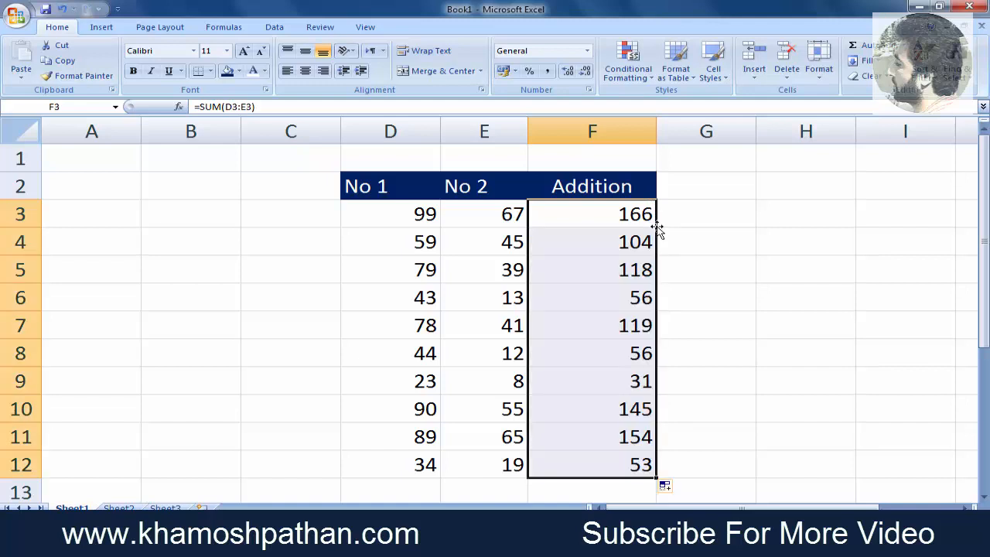
key(ctrl+z)
key(ctrl+z)
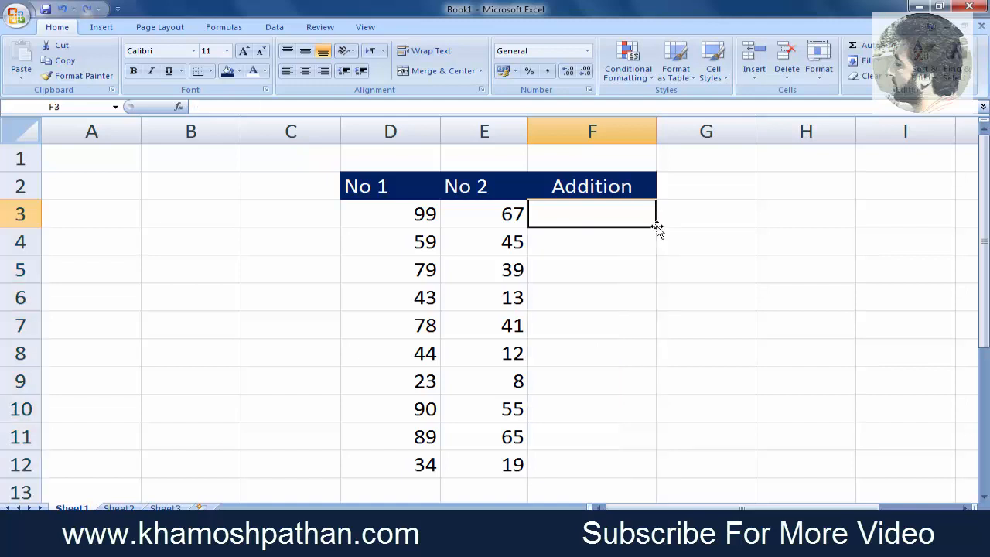
- Add three extra numbers to row 3: 23 in C3, 56 in B3 and 78 in A3
click(288, 224)
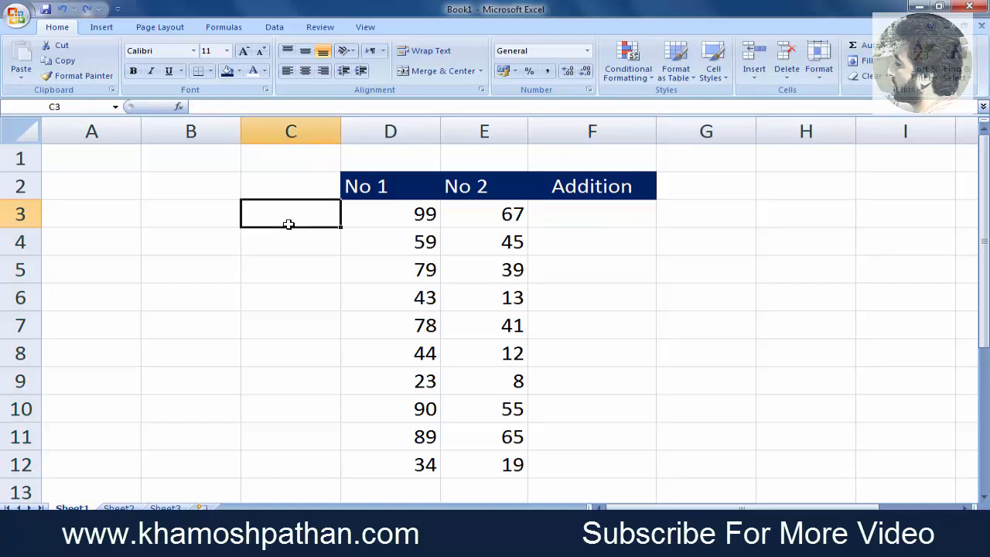
text(23)
key(Left)
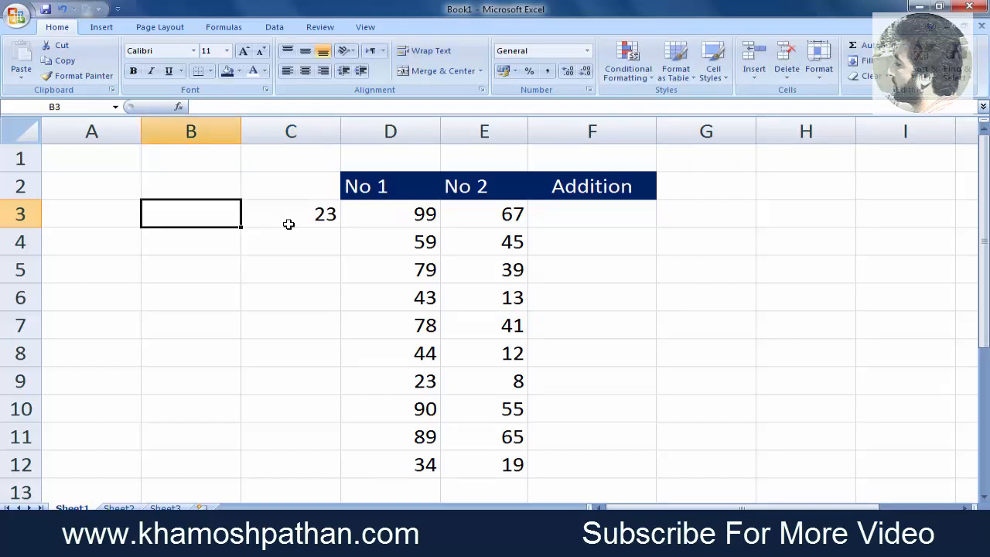
text(56)
key(Left)
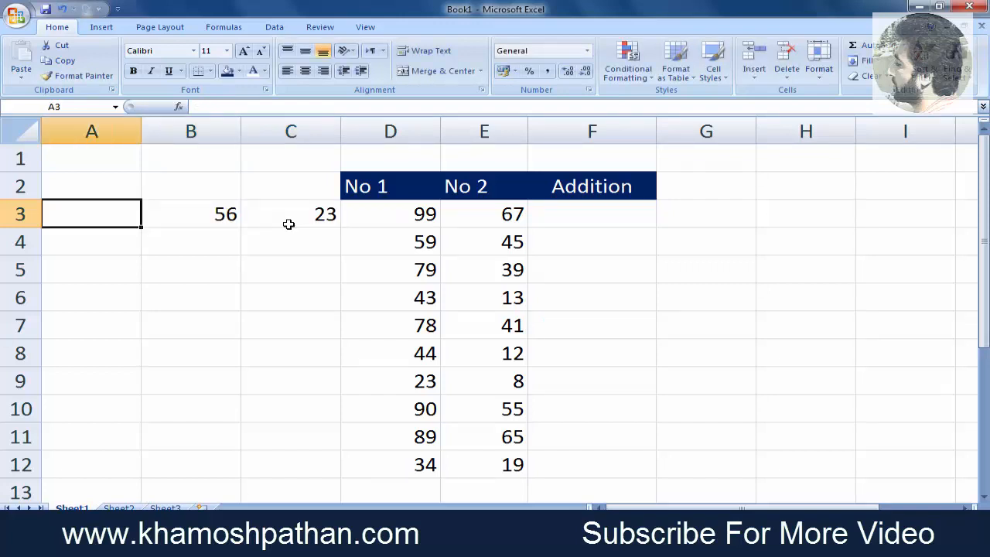
text(78)
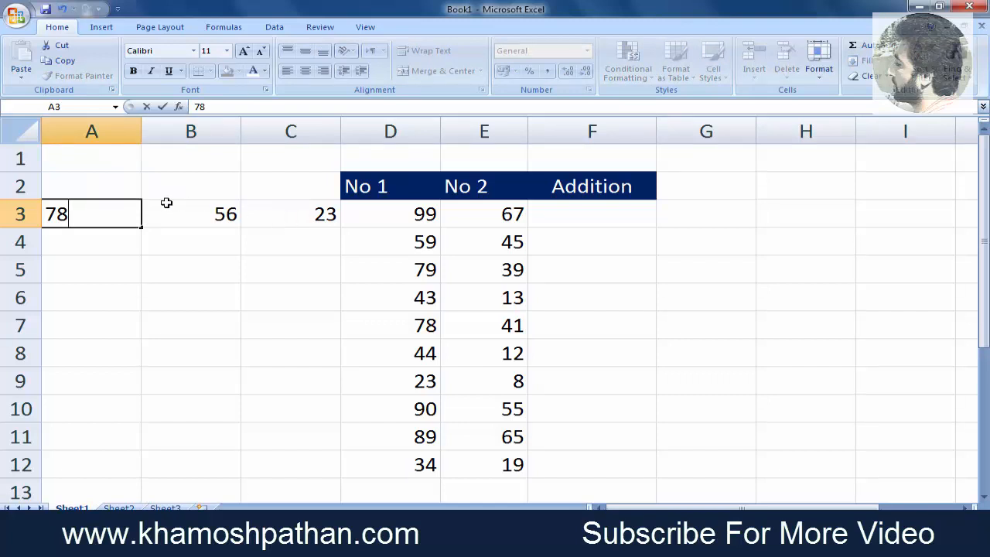
- Enter the AutoSum formula =SUM(A3:E3) in F3 and reselect that cell
click(570, 218)
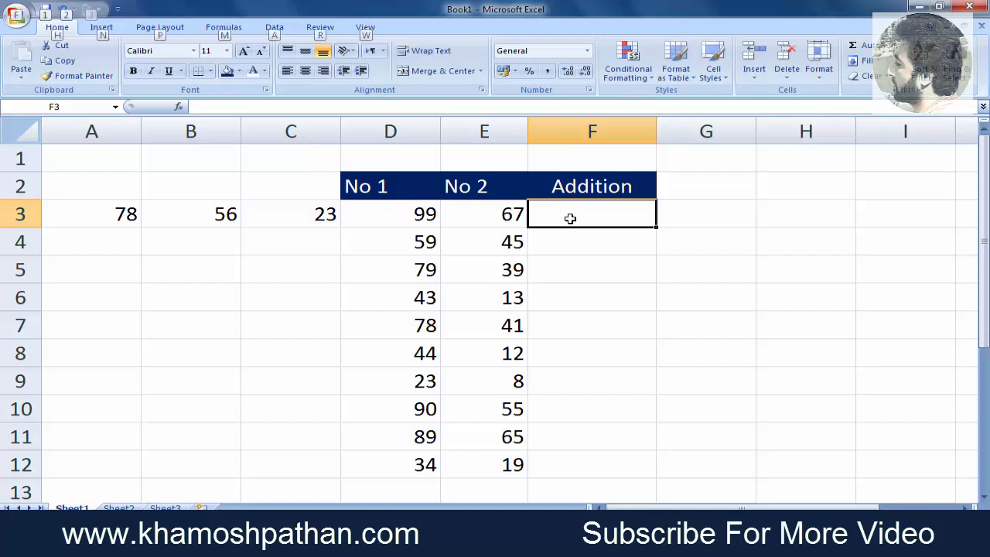
key(alt+equal)
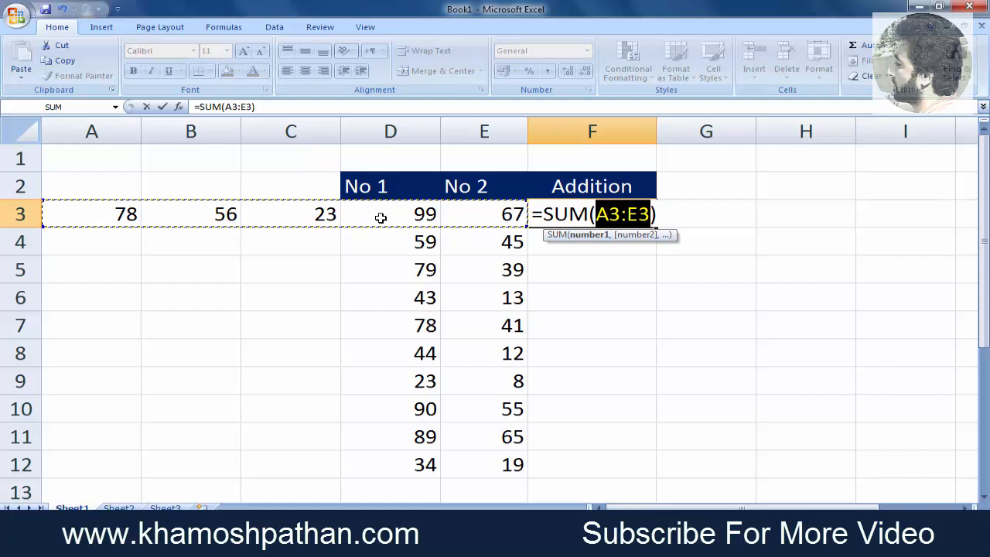
key(Return)
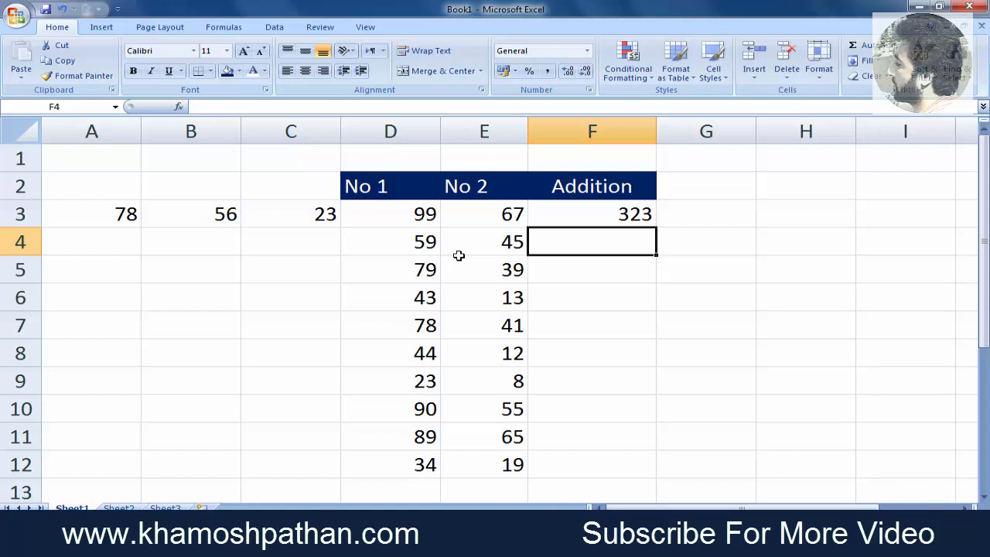
key(Up)
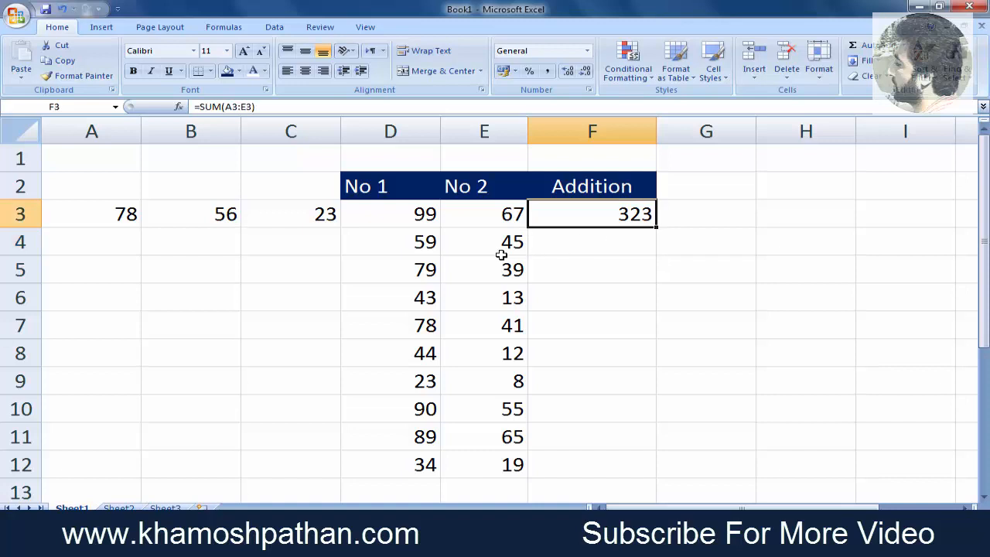